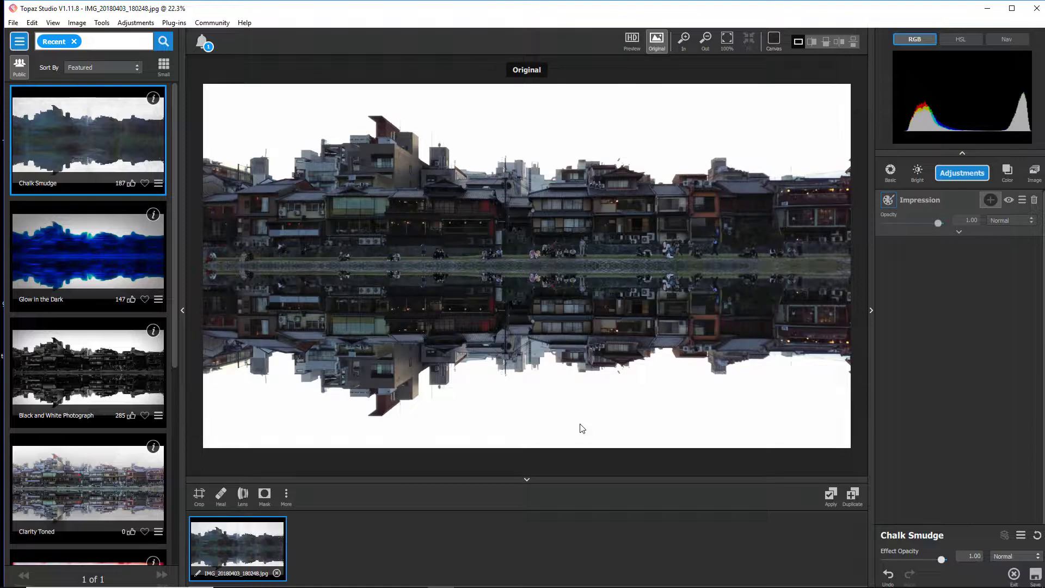
- Switch back from the original to the Chalk Smudge view and expand the Impression settings
key(o)
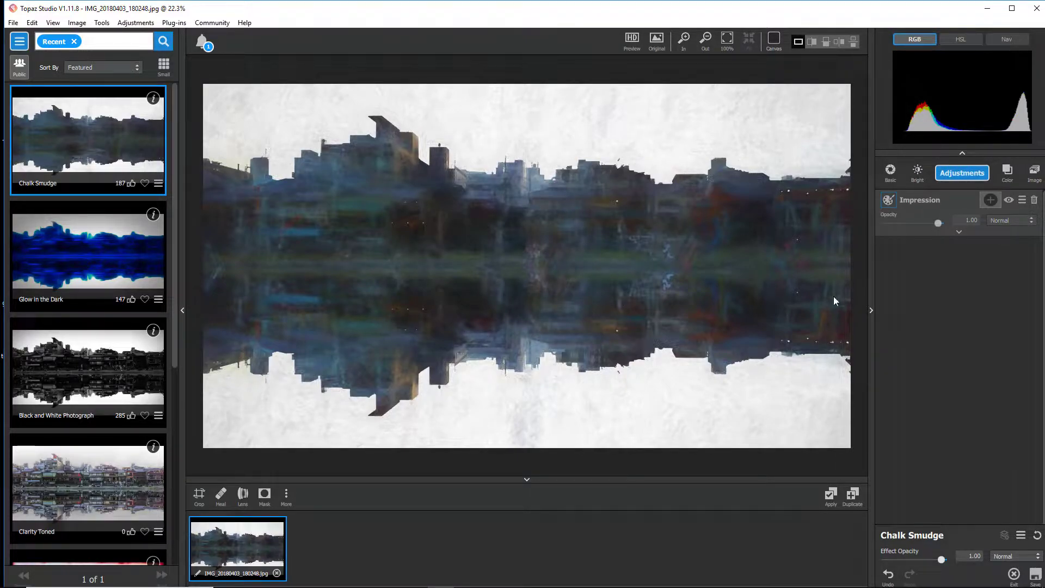
click(959, 232)
- Add a brush mask to Impression at radius 0.98 and paint the effect off the riverbank walkway
click(990, 201)
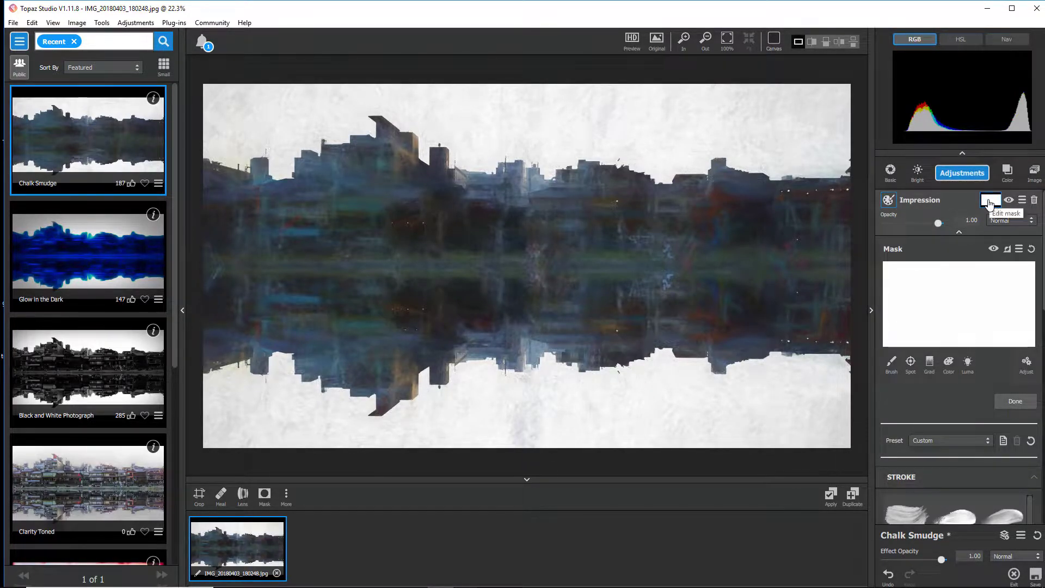
click(898, 370)
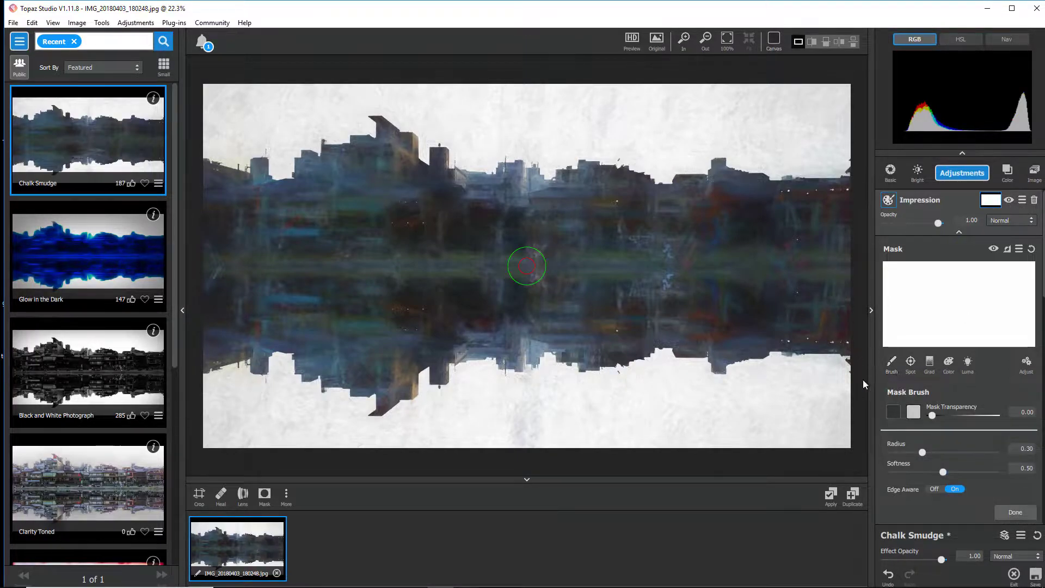
drag(935, 454, 991, 452)
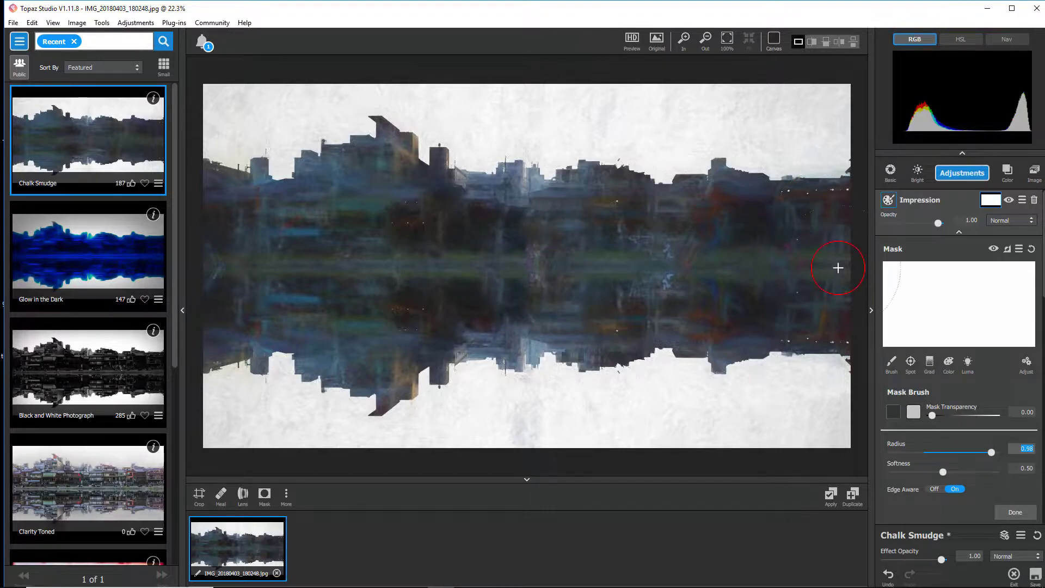
drag(839, 265, 197, 275)
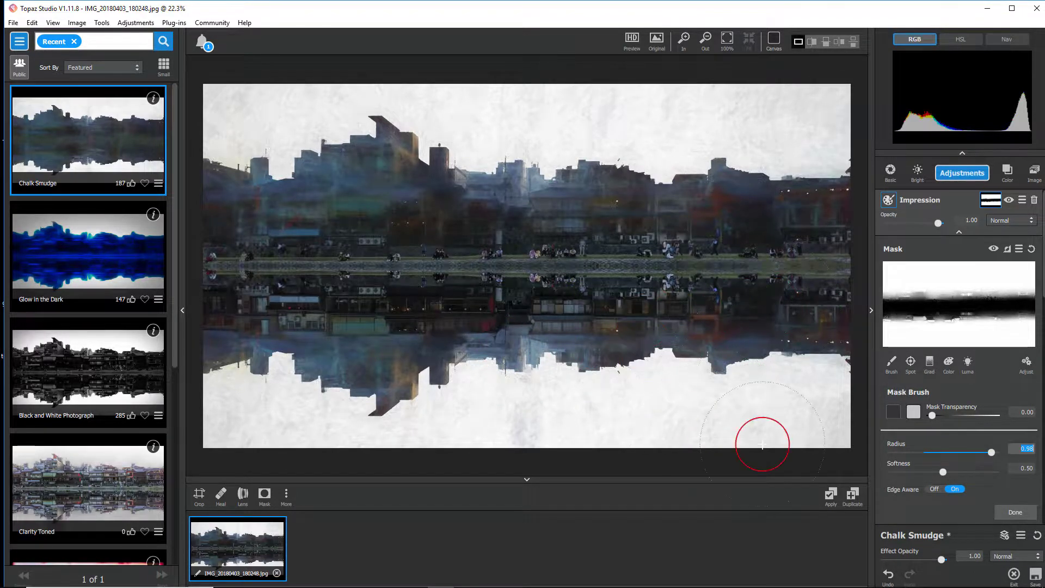
key(backslash)
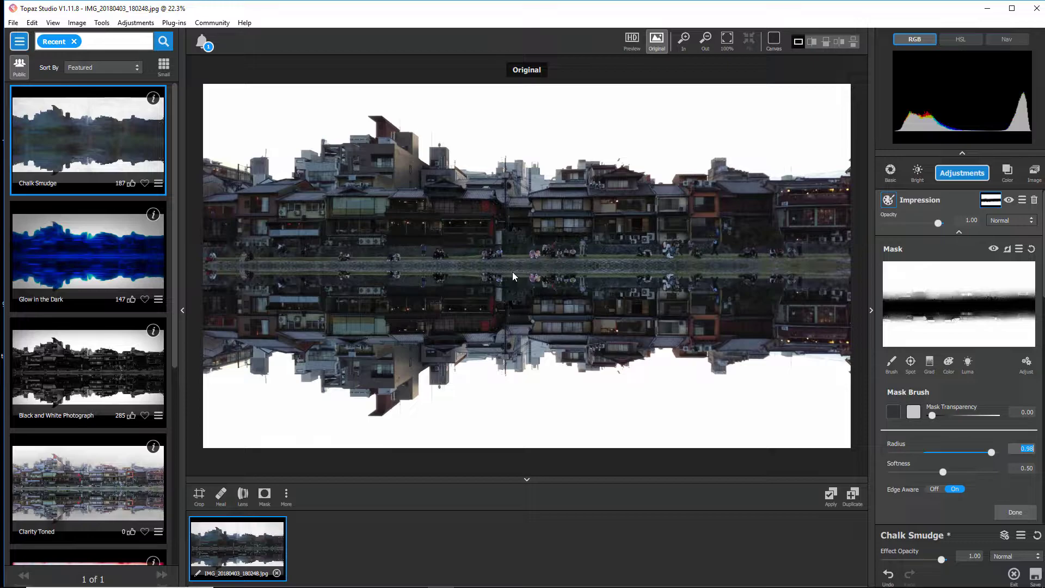
key(backslash)
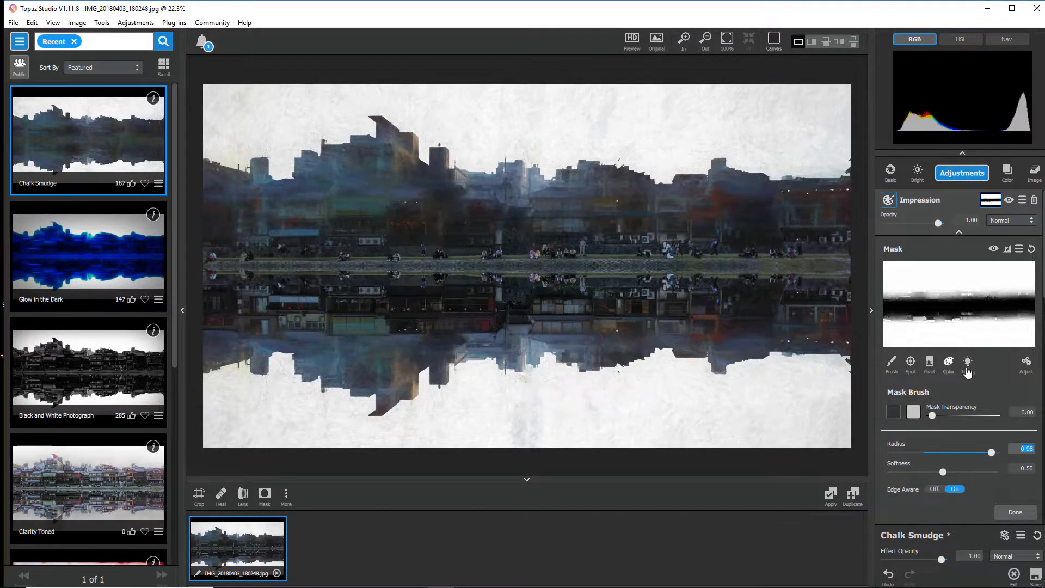
- At 0.47 mask transparency, partly paint the effect off the reflected buildings
drag(935, 415, 964, 416)
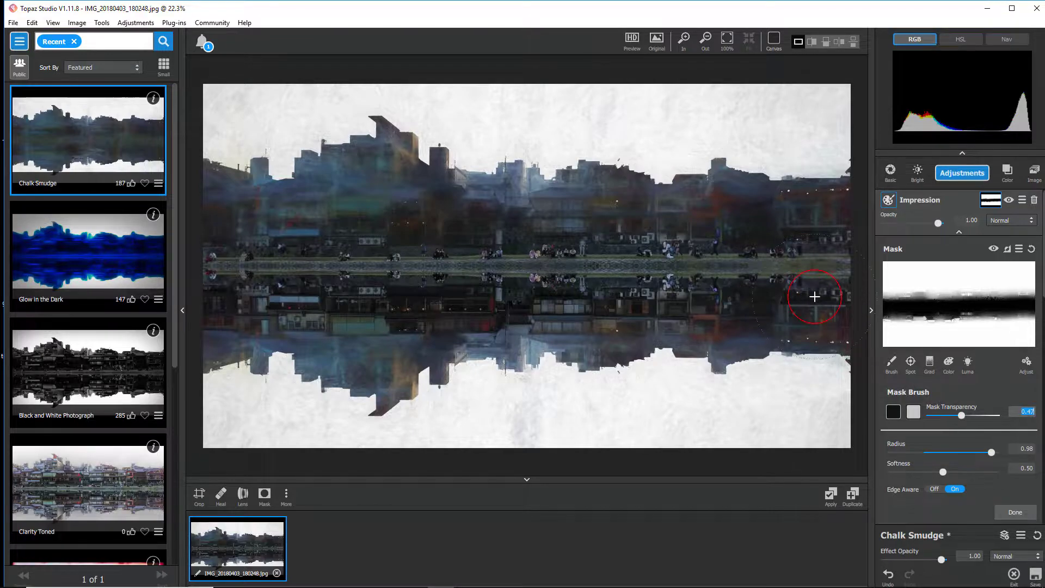
drag(822, 307, 261, 294)
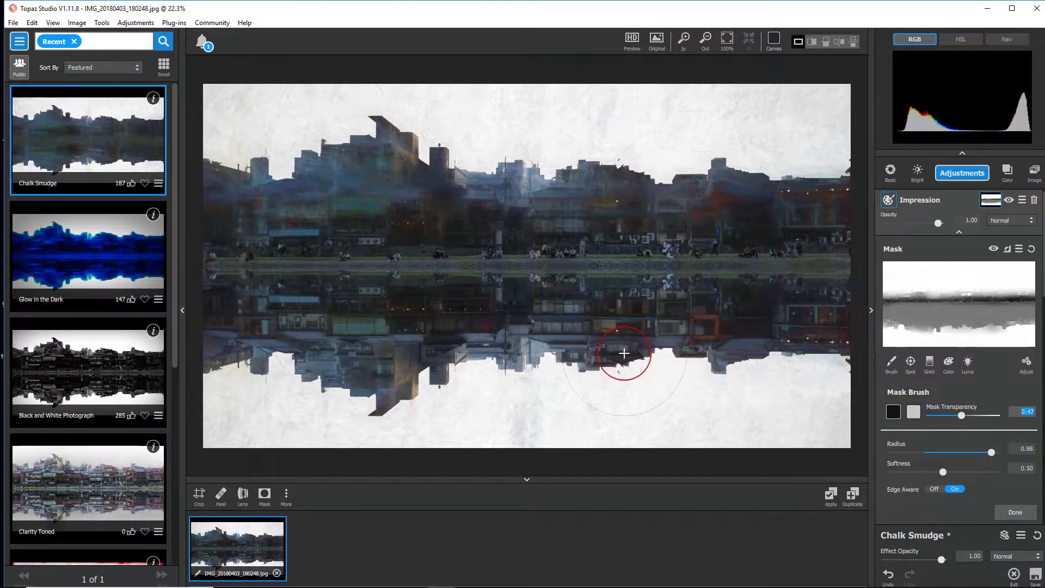
key(backslash)
- Reset mask transparency to 0 and brush the chalk effect off the sky, comparing with the original
text(0)
key(Return)
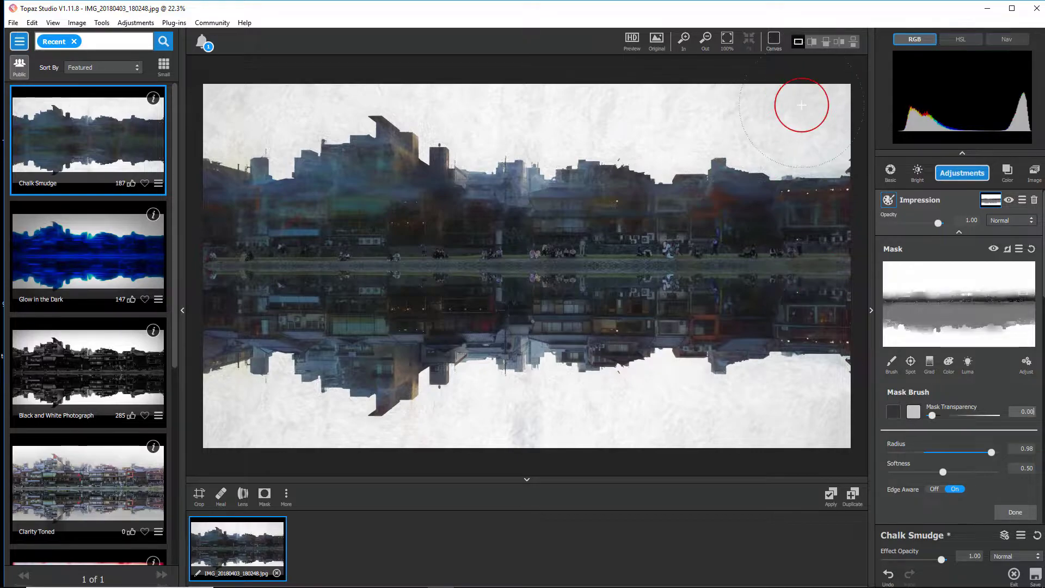
mouse_move(833, 106)
mouse_down()
mouse_move(350, 83)
mouse_move(295, 111)
mouse_move(236, 104)
mouse_move(228, 117)
mouse_move(250, 117)
mouse_up()
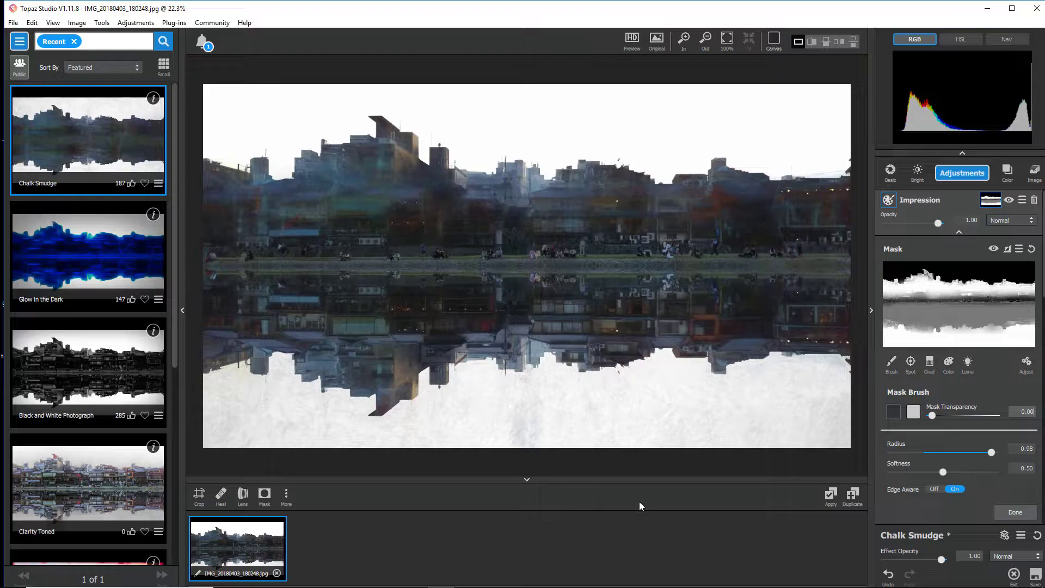
key(backslash)
key(backslash)
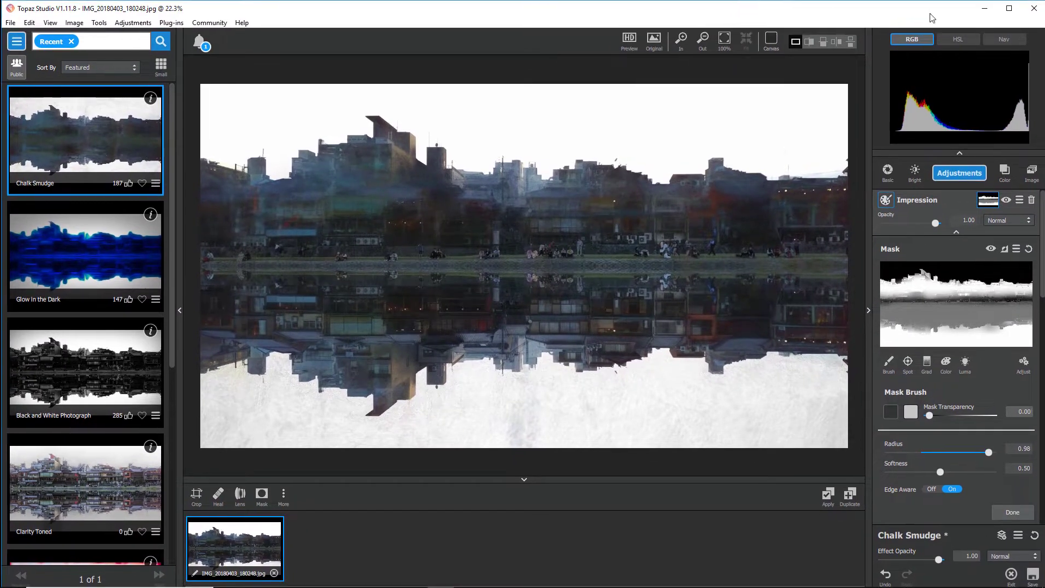
- Maximize the window and bring up the list of enhancements below the Impression layer
click(1008, 8)
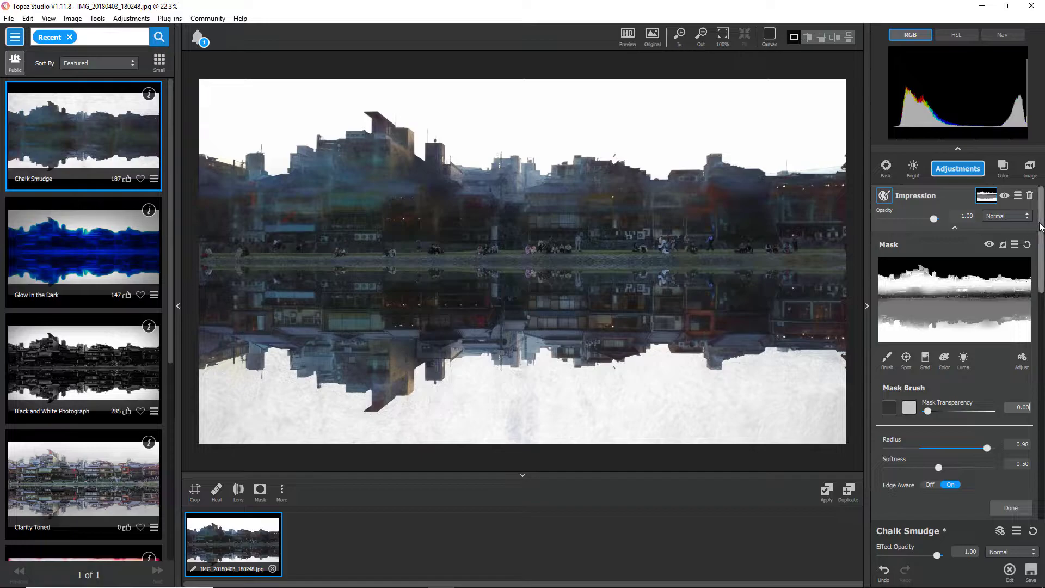
scroll(1004, 238, down, 10)
scroll(955, 327, down, 3)
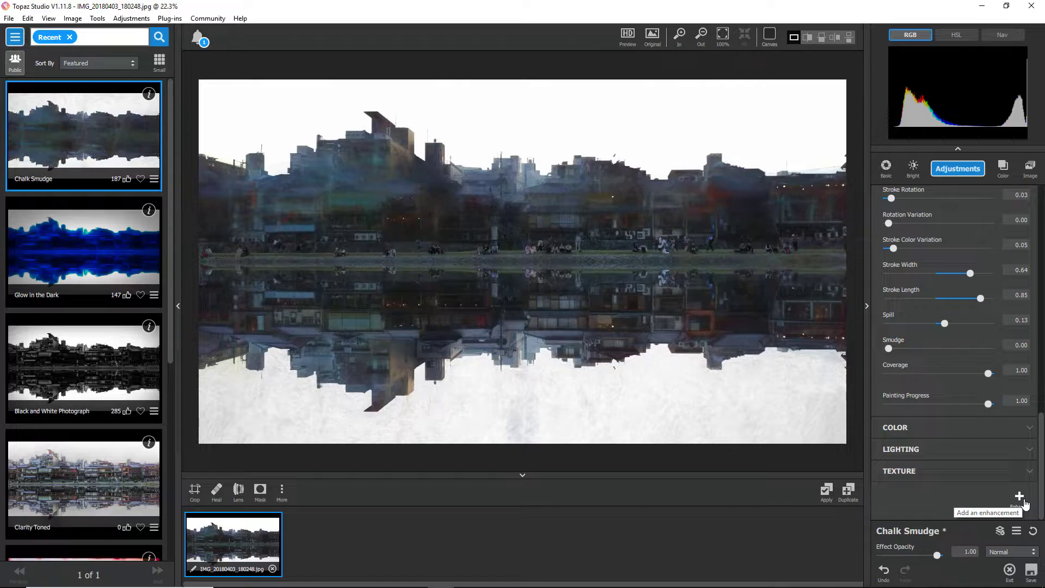
click(1021, 498)
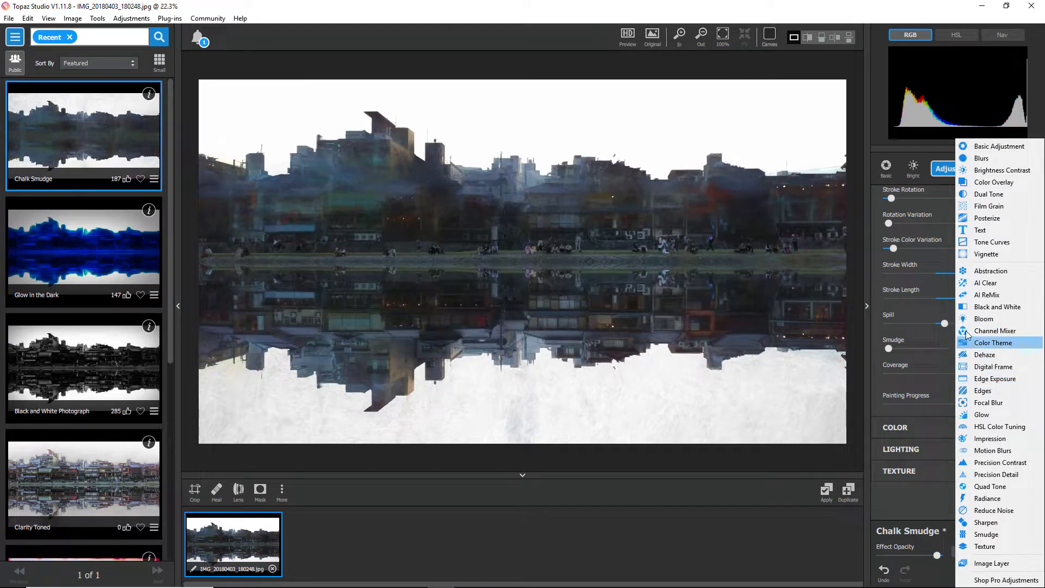
- Add a Color Overlay enhancement in orange #ff5500 at 0.30 opacity
click(926, 493)
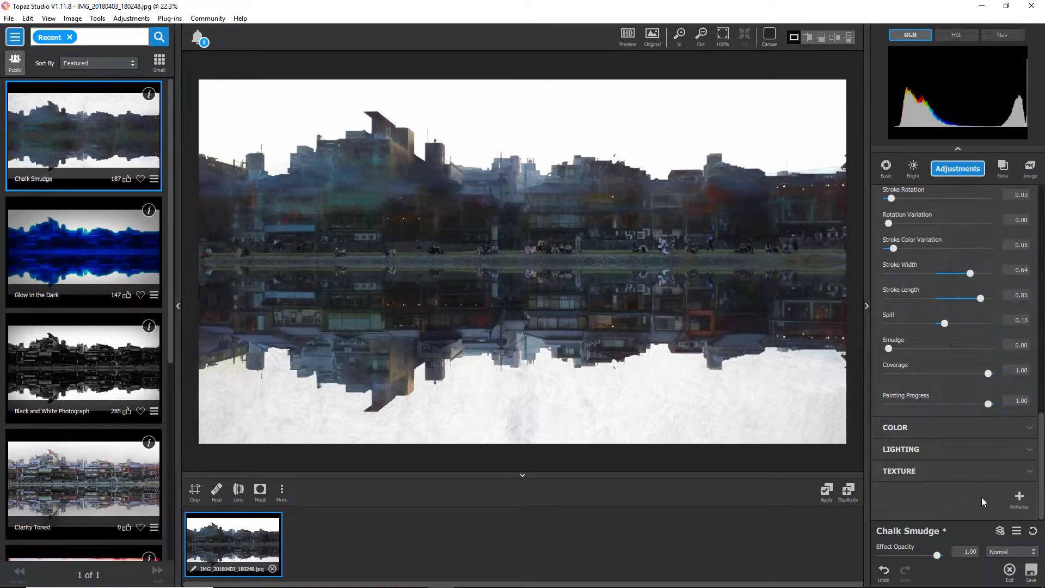
click(1034, 501)
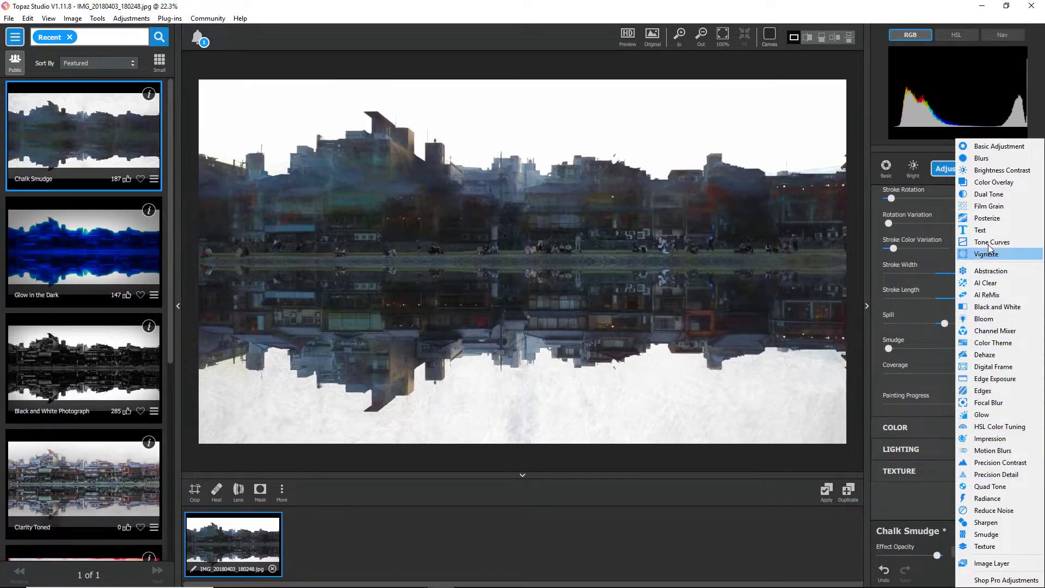
click(998, 185)
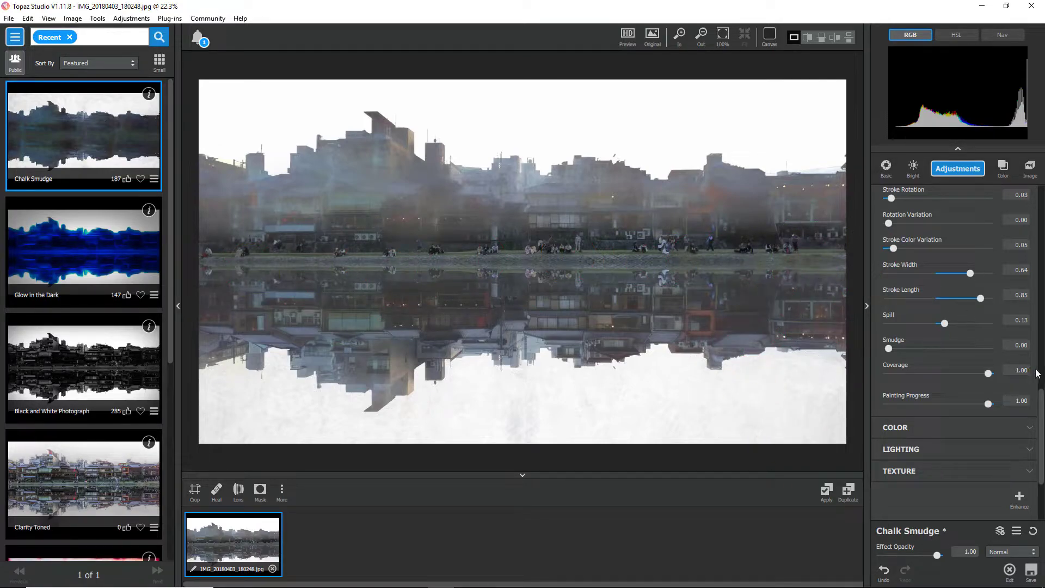
click(1020, 497)
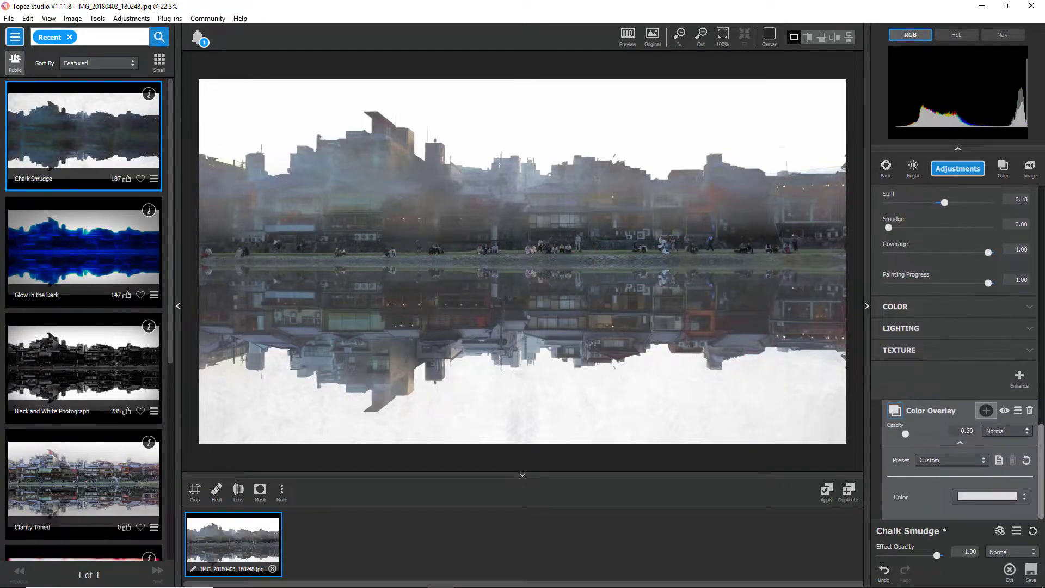
click(1023, 503)
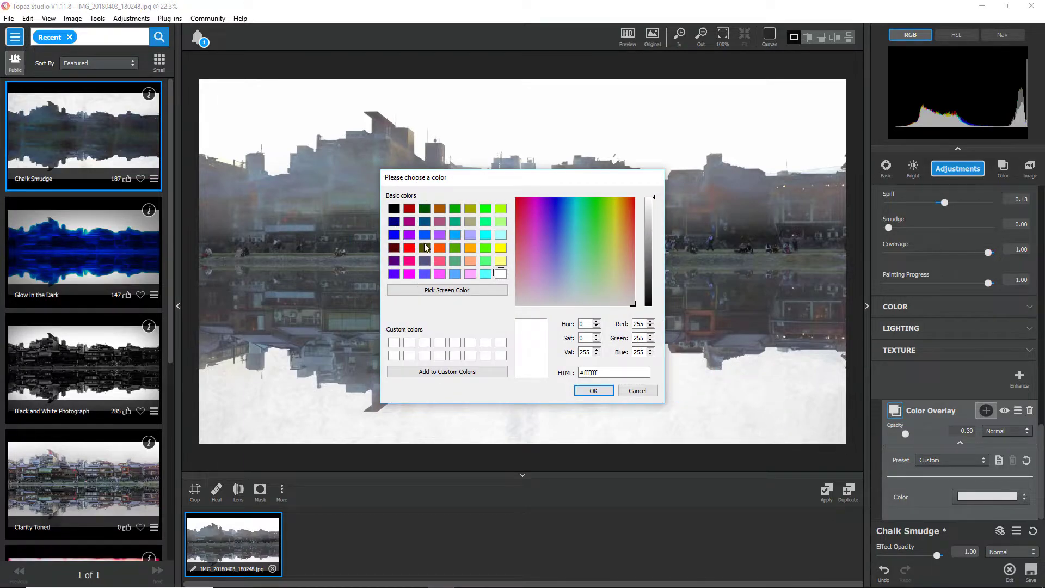
click(442, 251)
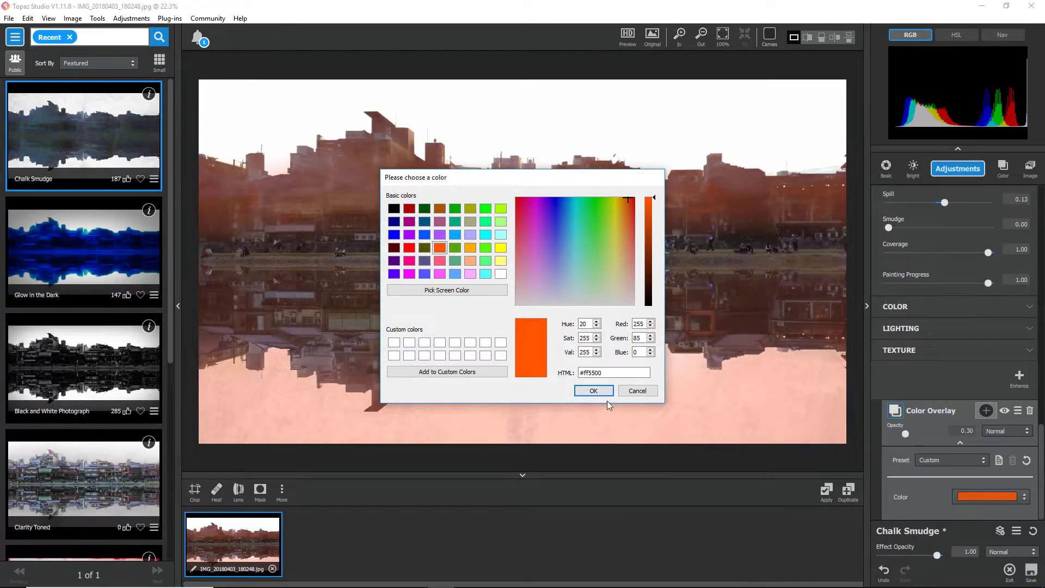
click(594, 391)
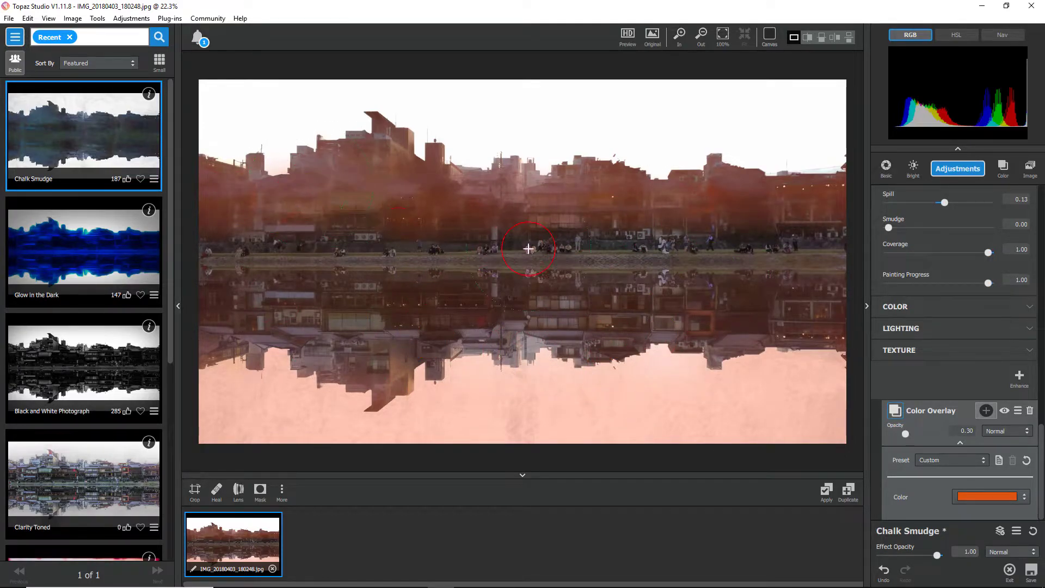
- Raise the Color Overlay opacity to 1.00 to reveal the mask coverage, then finish mask editing
drag(909, 436, 941, 436)
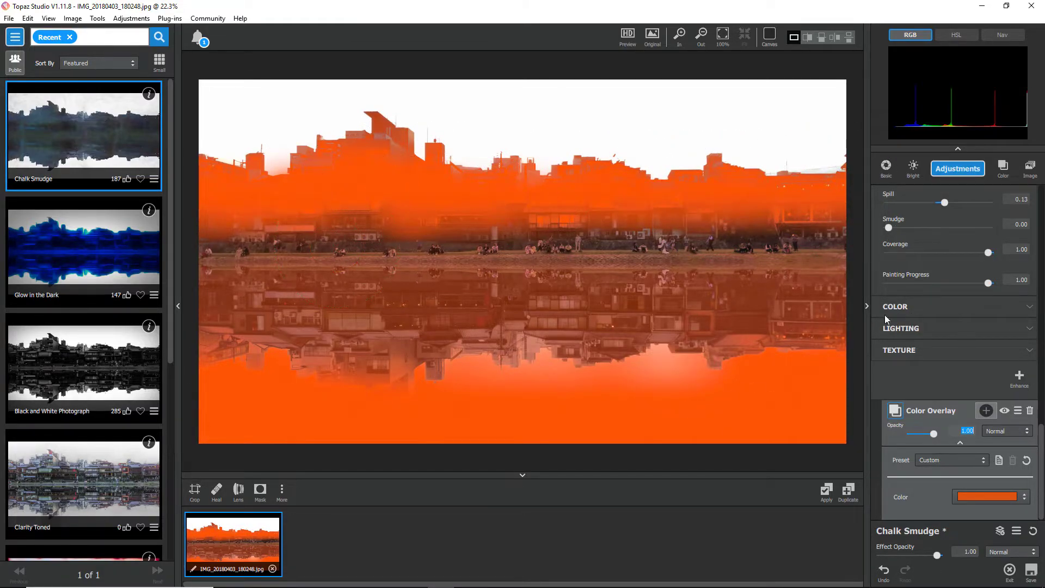
scroll(1028, 430, down, 8)
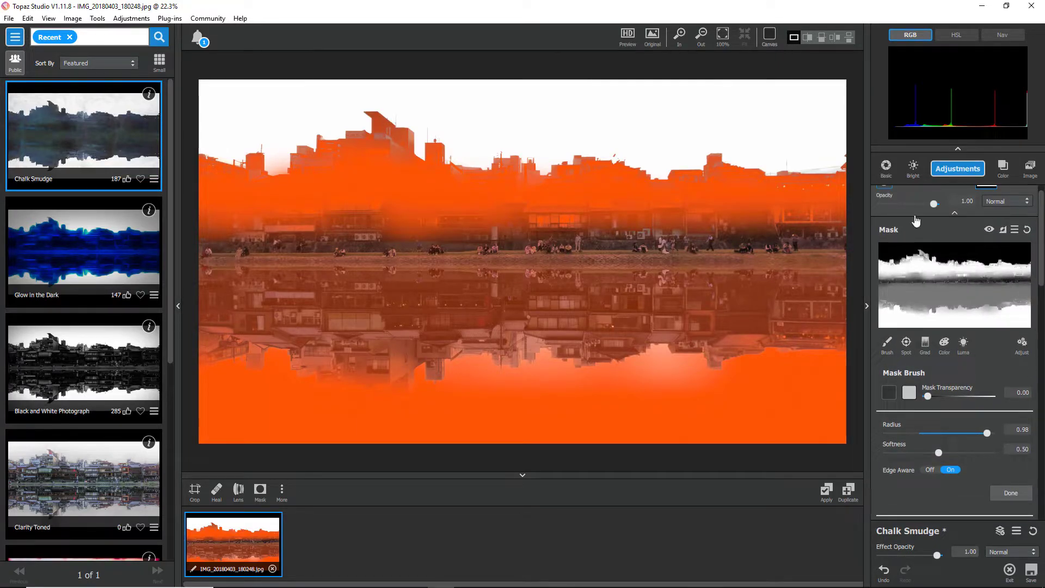
scroll(1031, 255, up, 1)
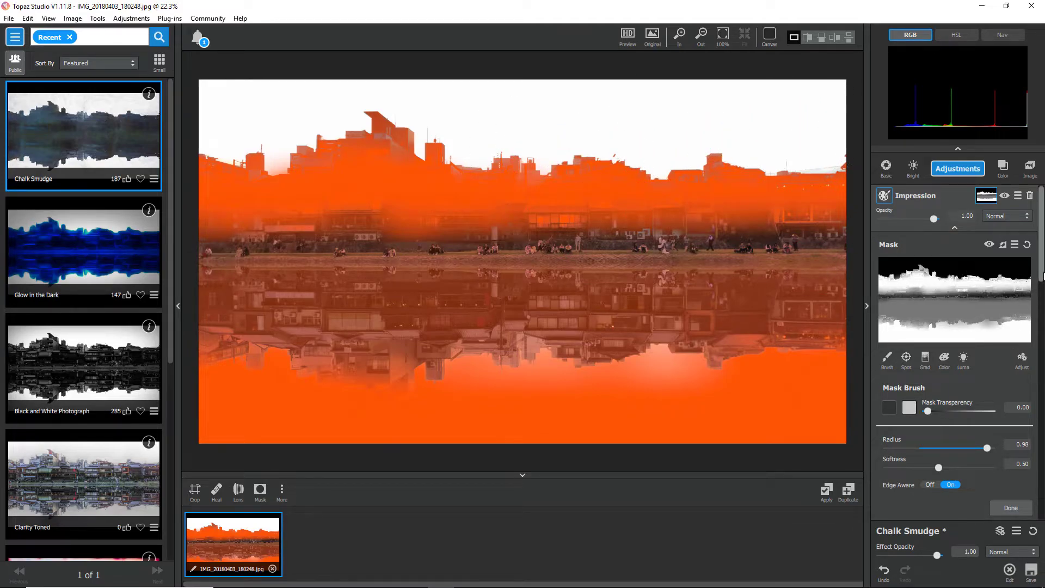
scroll(1041, 275, down, 10)
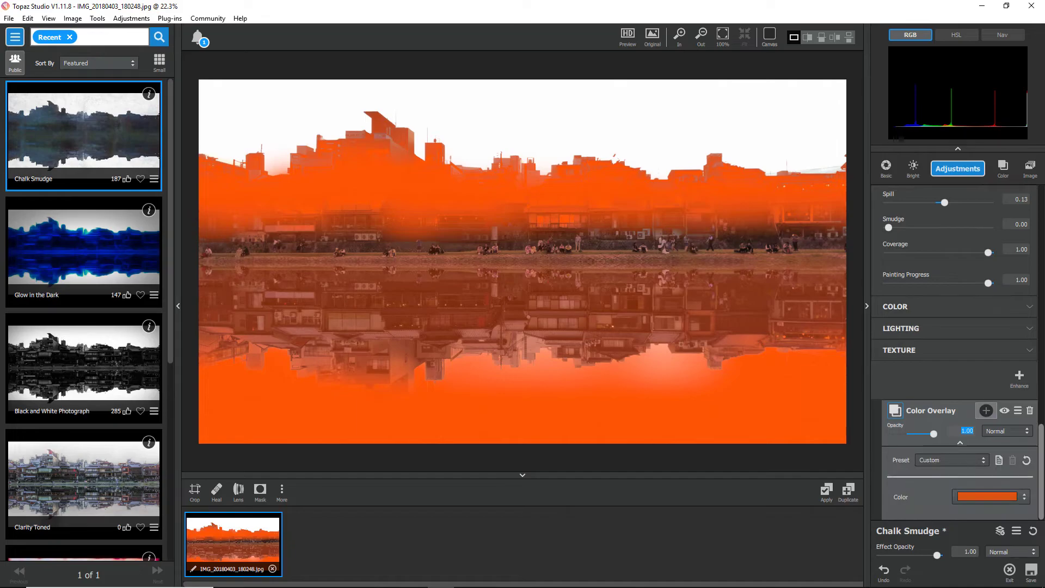
scroll(1041, 308, up, 6)
drag(1041, 308, 1035, 249)
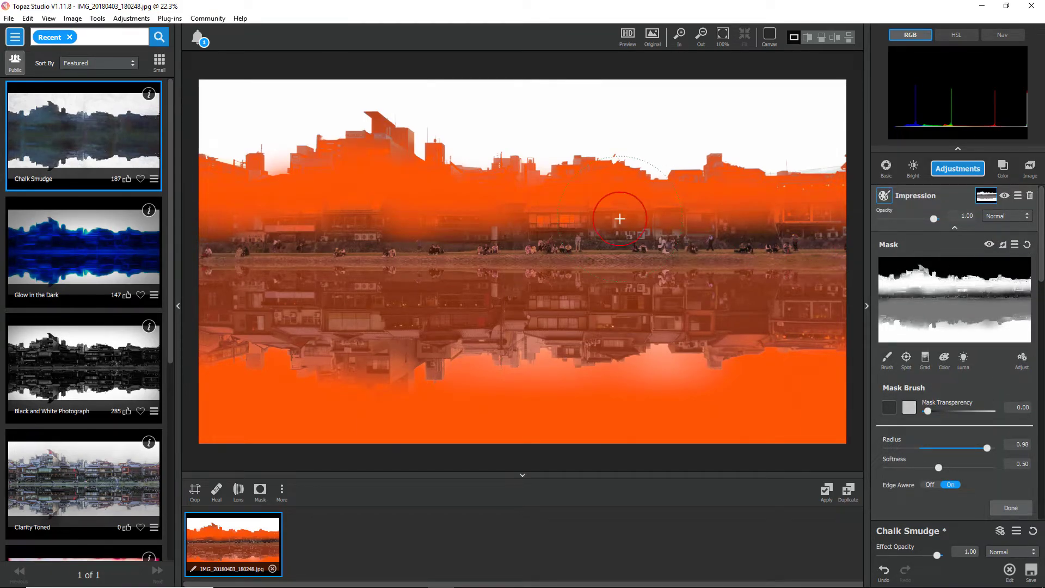
click(1013, 504)
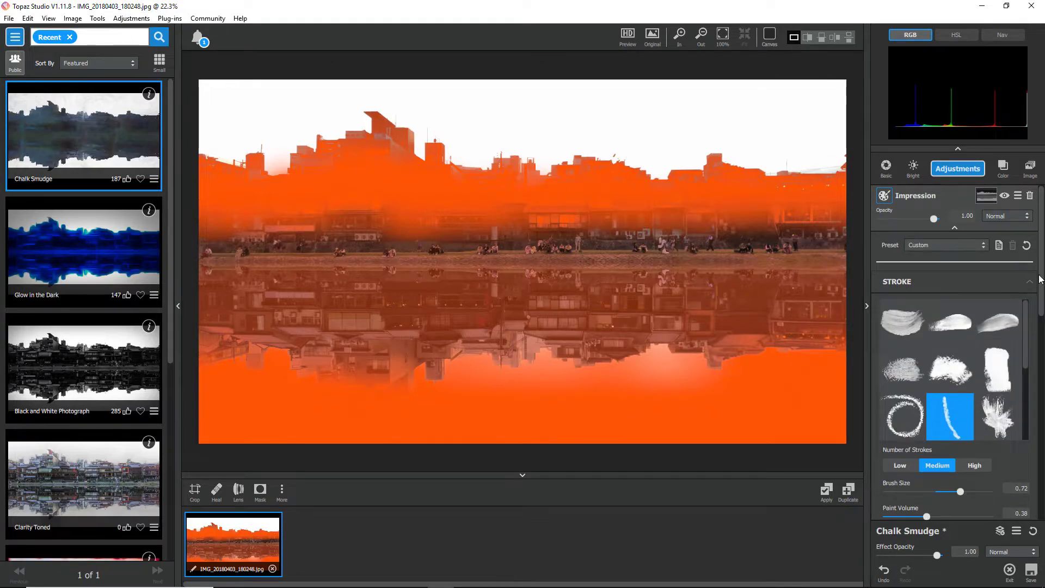
scroll(1041, 278, down, 10)
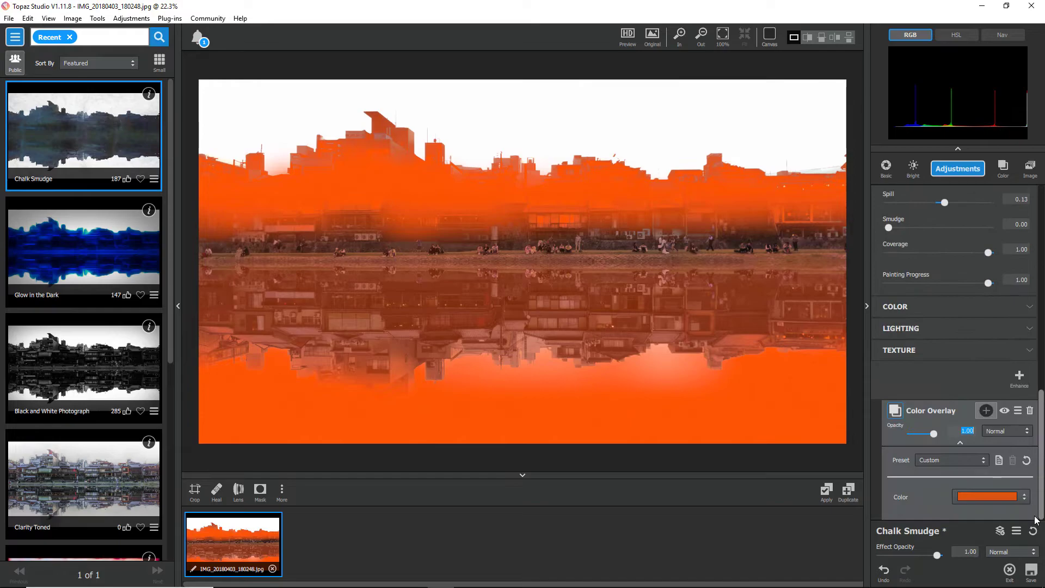
- Hide the orange Color Overlay
click(1005, 412)
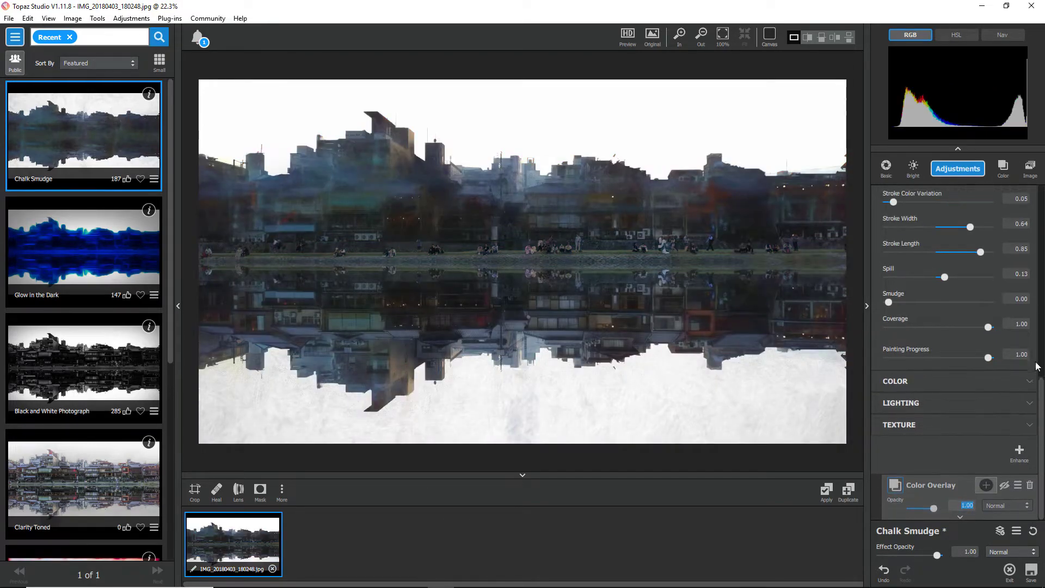
scroll(1037, 367, up, 5)
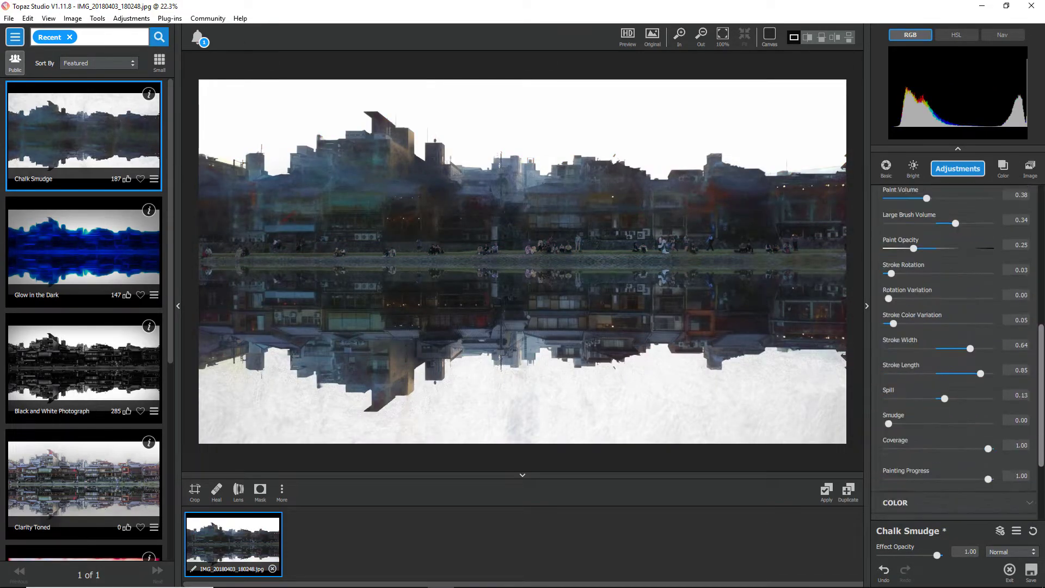
scroll(958, 354, down, 3)
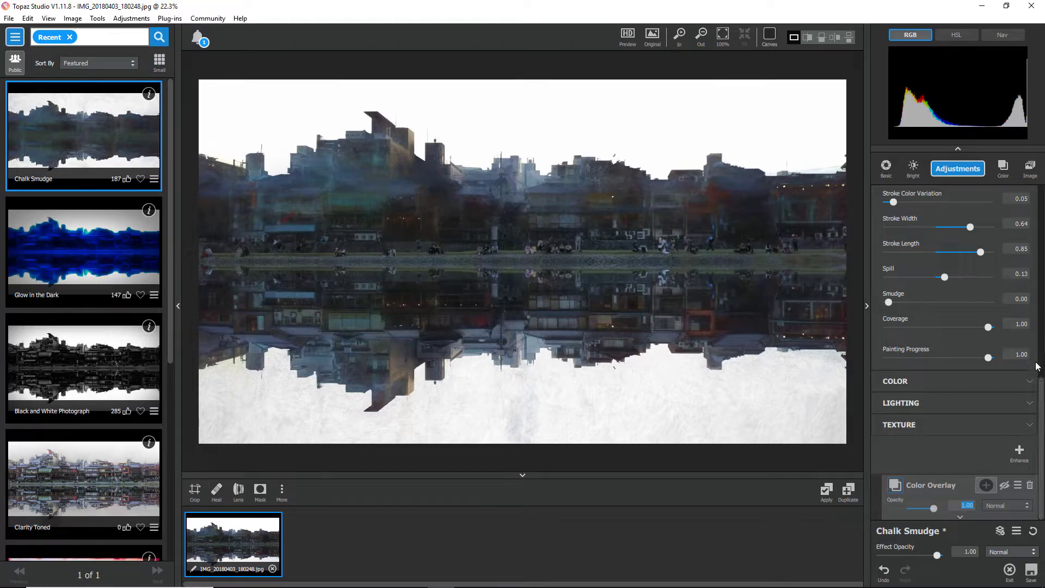
scroll(1036, 367, up, 5)
- Brush the lower white reflection out of the Impression mask, then show the orange overlay again
click(987, 195)
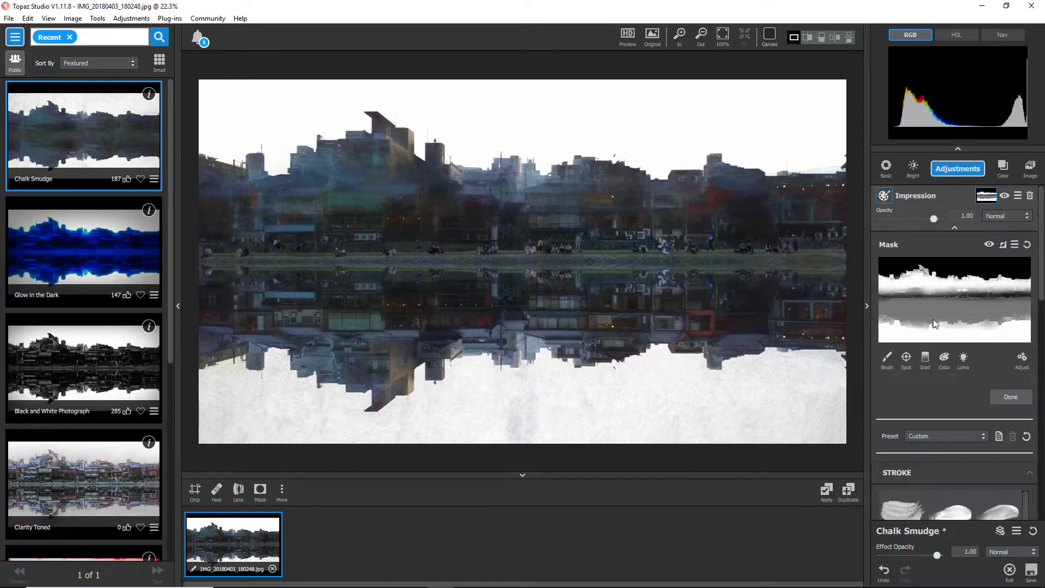
click(888, 360)
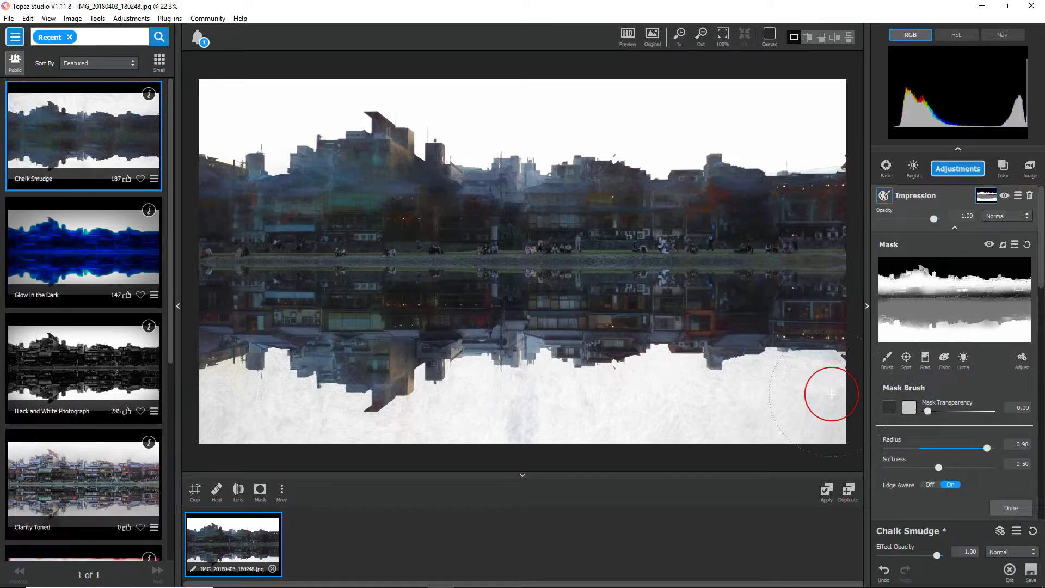
mouse_move(829, 385)
mouse_down()
mouse_move(746, 401)
mouse_move(531, 410)
mouse_move(445, 446)
mouse_move(378, 427)
mouse_move(364, 446)
mouse_move(288, 419)
mouse_move(217, 417)
mouse_move(234, 420)
mouse_up()
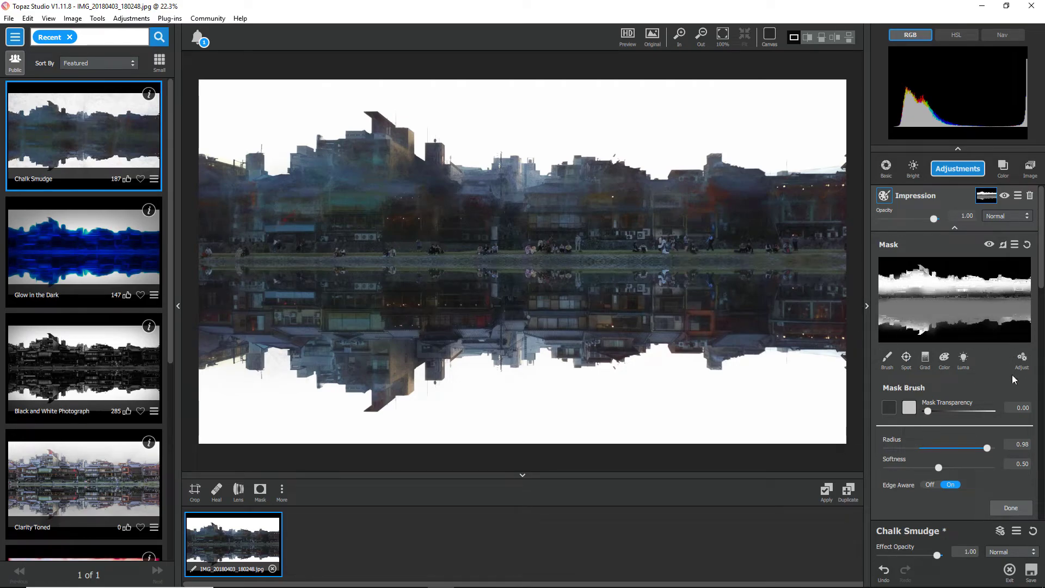
scroll(1040, 352, down, 10)
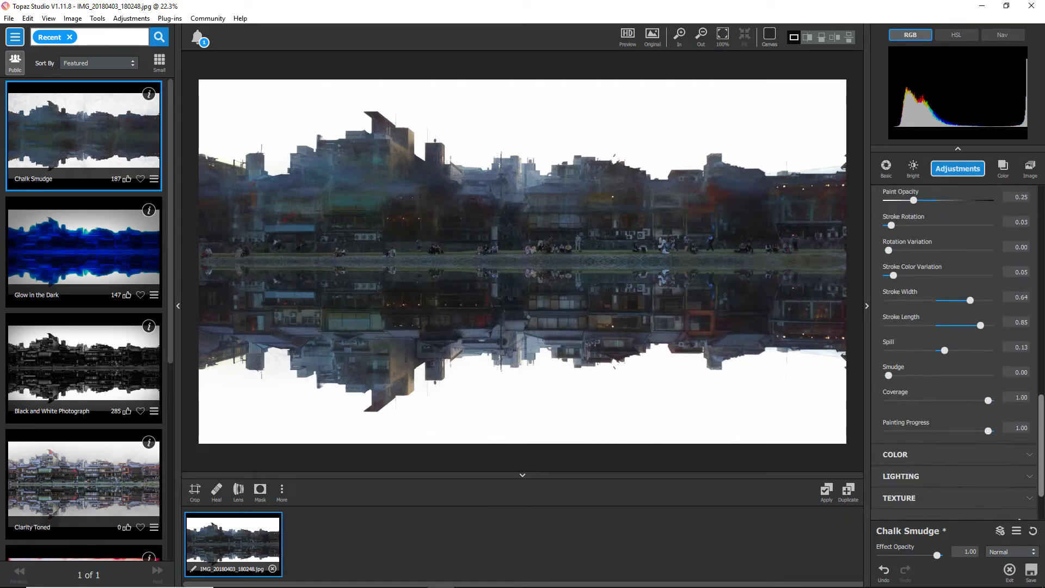
click(1005, 485)
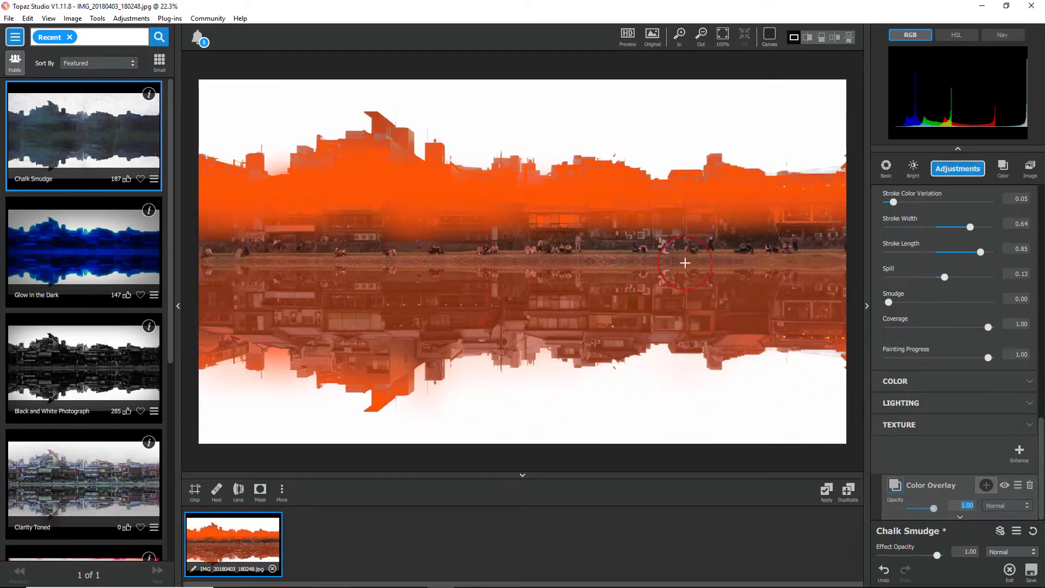
- Undo the last mask stroke and repaint the lower-right water out of the Impression mask
click(883, 571)
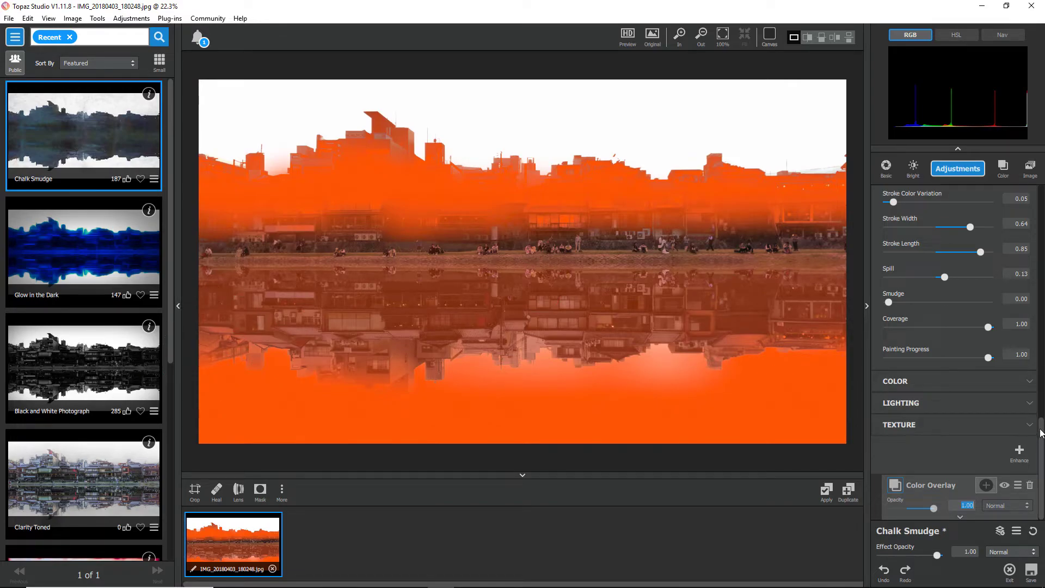
drag(1041, 427, 1041, 207)
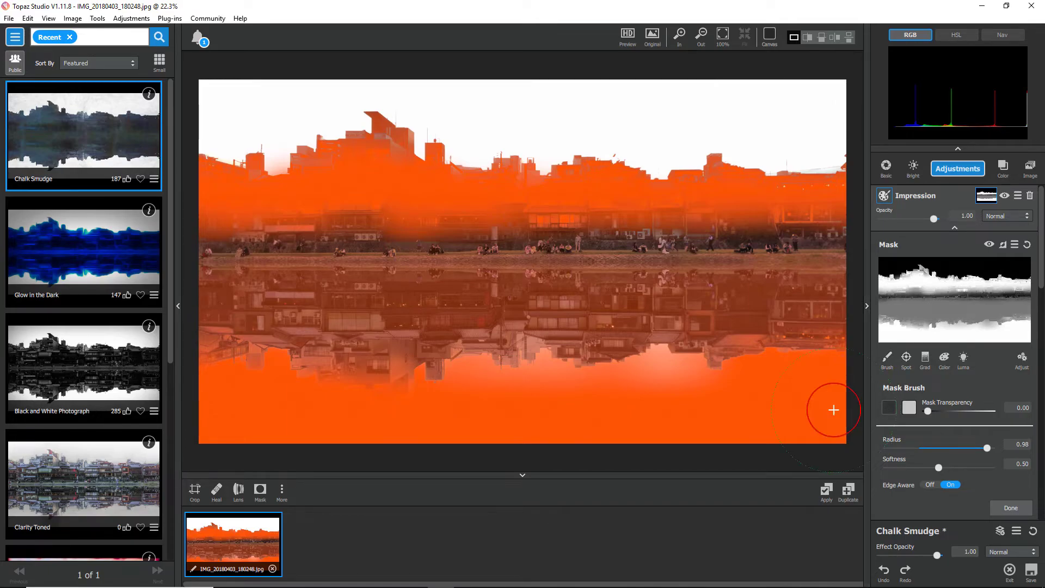
mouse_move(805, 402)
mouse_down()
mouse_move(758, 409)
mouse_move(816, 402)
mouse_move(749, 421)
mouse_move(619, 422)
mouse_move(654, 402)
mouse_move(640, 393)
mouse_move(626, 397)
mouse_move(650, 409)
mouse_move(642, 416)
mouse_move(556, 431)
mouse_move(483, 410)
mouse_move(551, 416)
mouse_move(557, 397)
mouse_move(538, 414)
mouse_move(440, 417)
mouse_move(401, 440)
mouse_move(214, 415)
mouse_up()
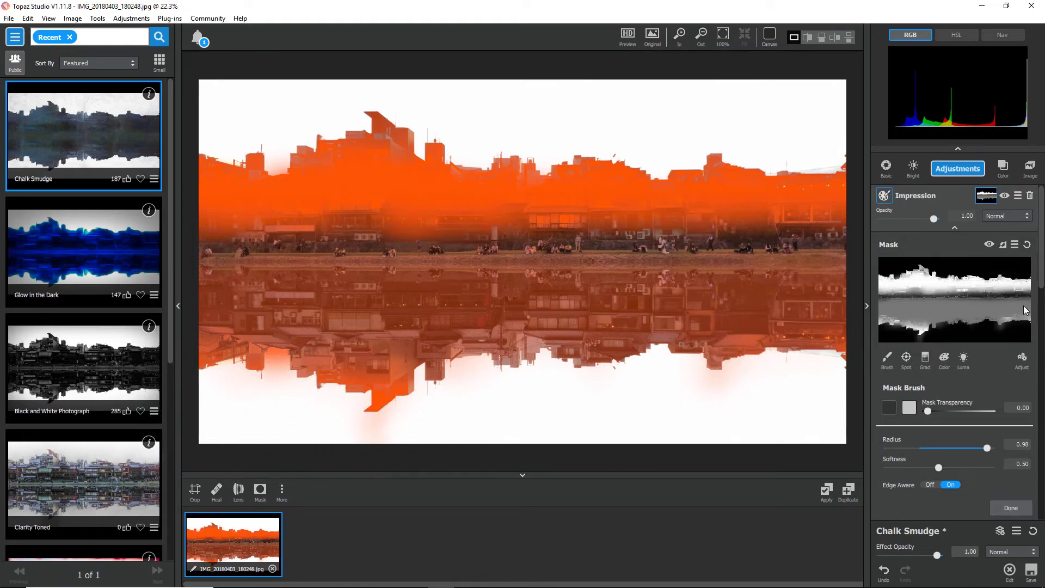
drag(1041, 256, 1038, 532)
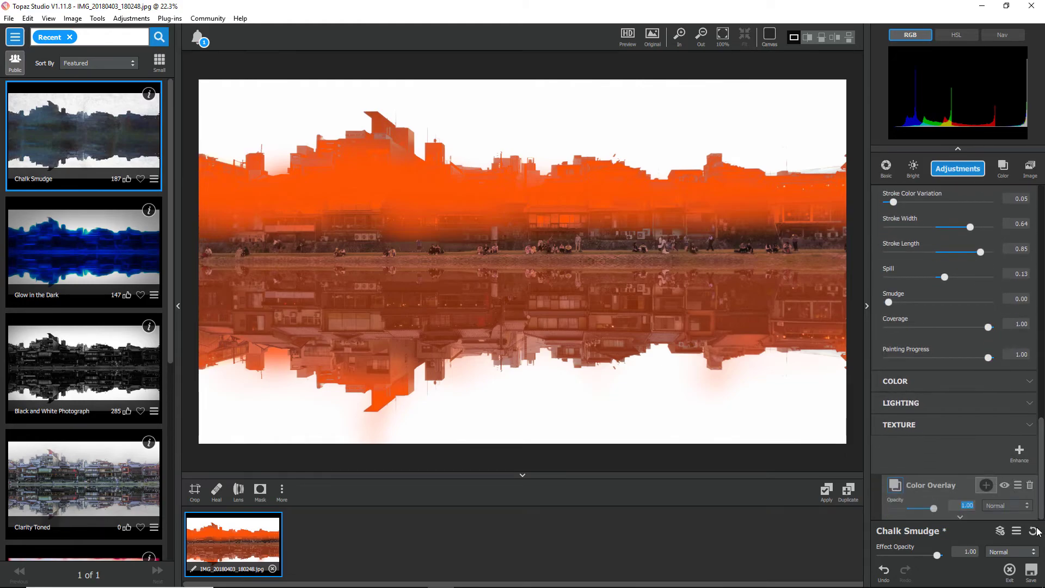
- Toggle the Color Overlay off and on to compare, then delete it
click(1005, 485)
click(1005, 486)
click(1030, 485)
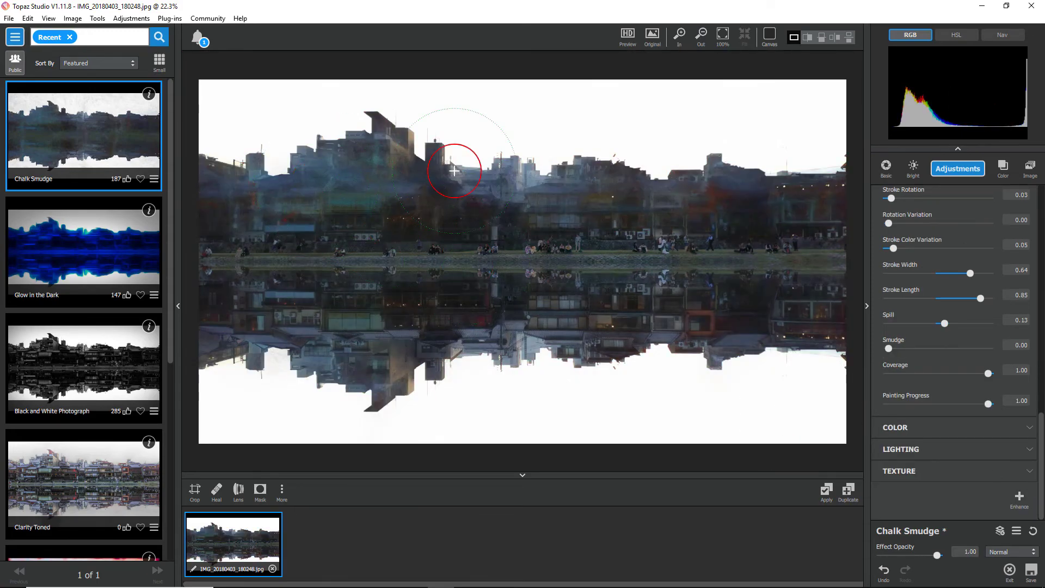
scroll(1033, 333, up, 4)
scroll(1033, 336, up, 8)
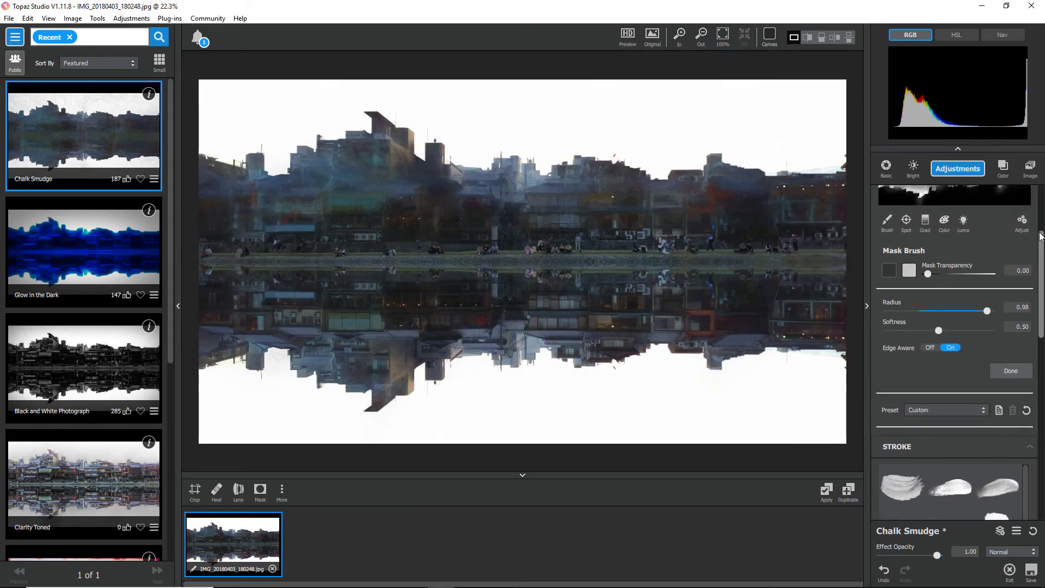